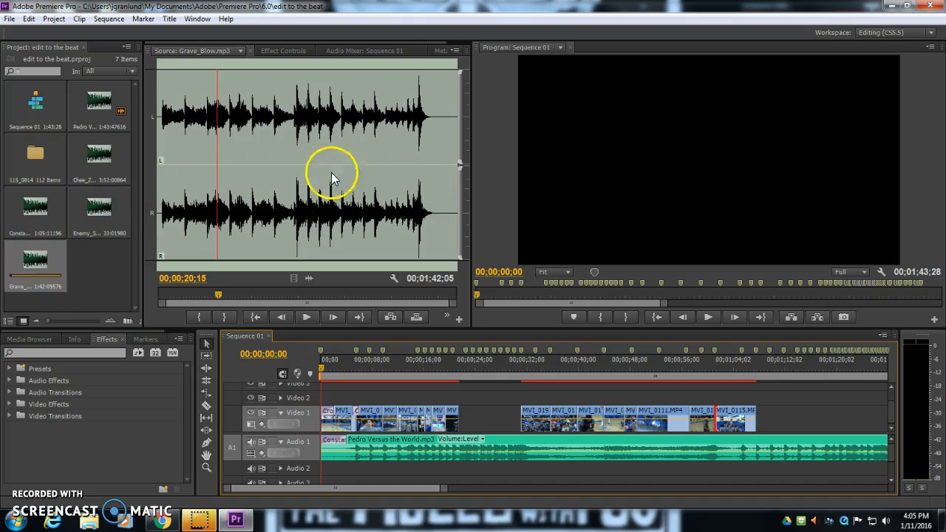
Split the Pedro Versus the World audio with the Razor tool at the end of the last video clip, about 00;01;07;18
{"action": "left_click", "coordinate": [756, 364]}
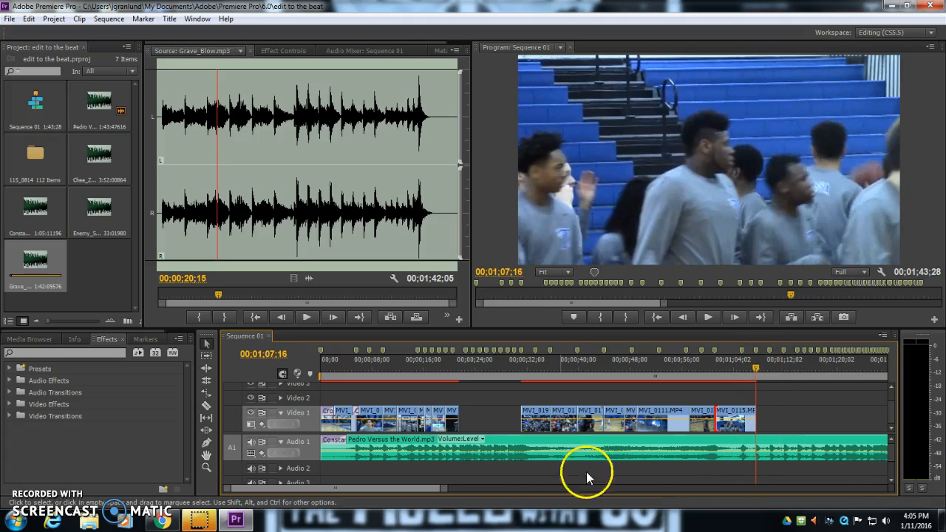
{"action": "left_click_drag", "start_coordinate": [442, 489], "coordinate": [535, 494]}
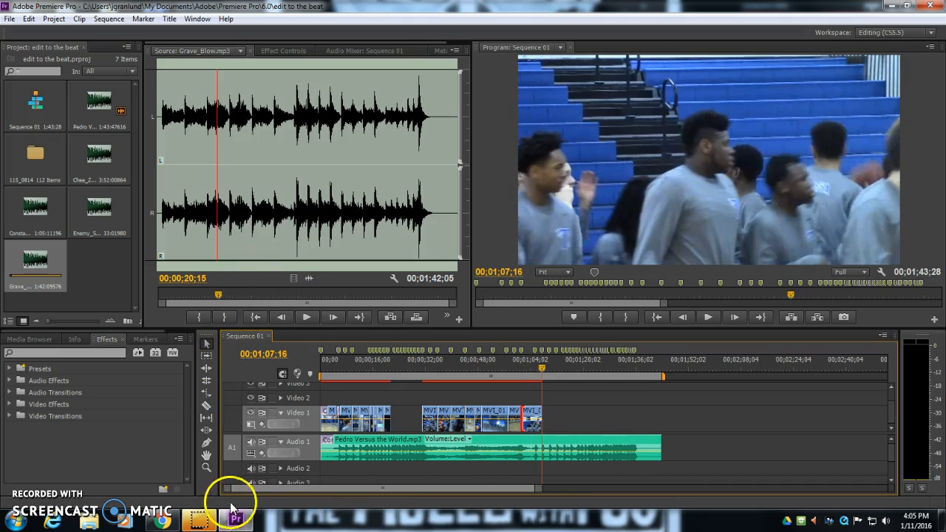
{"action": "left_click_drag", "start_coordinate": [226, 493], "coordinate": [323, 491]}
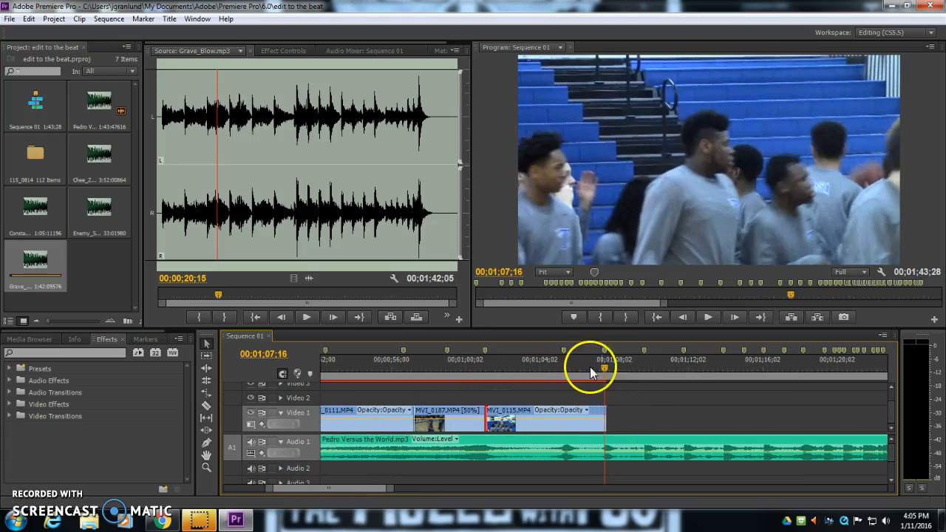
{"action": "left_click_drag", "start_coordinate": [606, 365], "coordinate": [608, 365]}
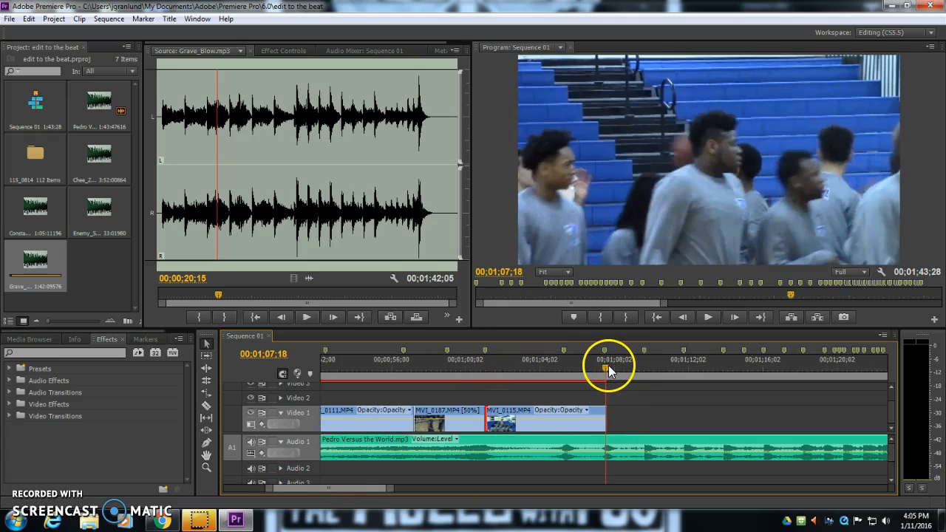
{"action": "left_click", "coordinate": [207, 407]}
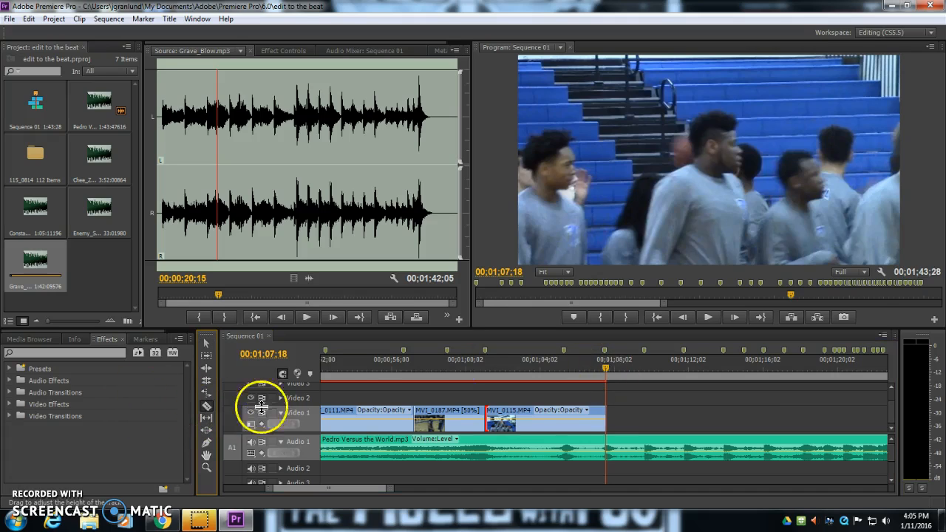
{"action": "left_click", "coordinate": [611, 451]}
Move the split-off remainder of the Pedro Versus the World audio far to the right in the timeline
{"action": "key", "text": "v"}
{"action": "left_click_drag", "start_coordinate": [623, 447], "coordinate": [852, 443]}
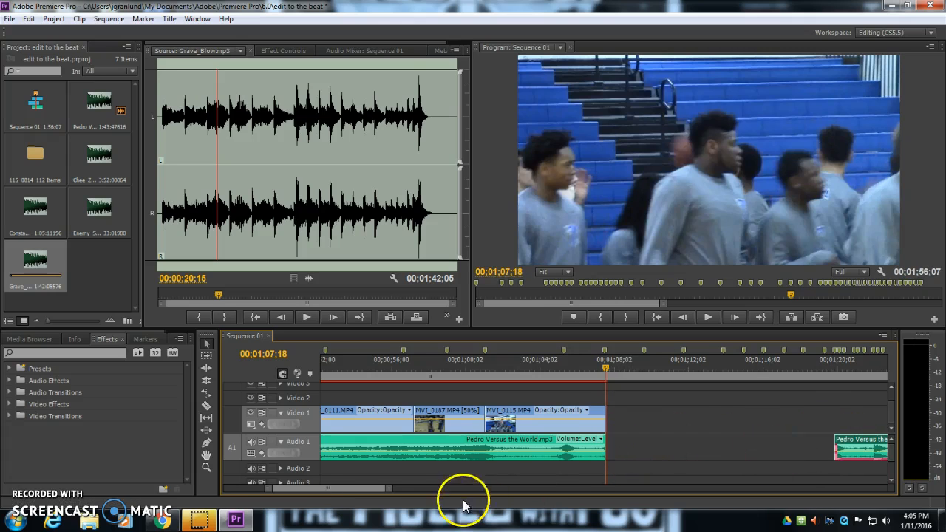
{"action": "left_click_drag", "start_coordinate": [389, 489], "coordinate": [474, 494]}
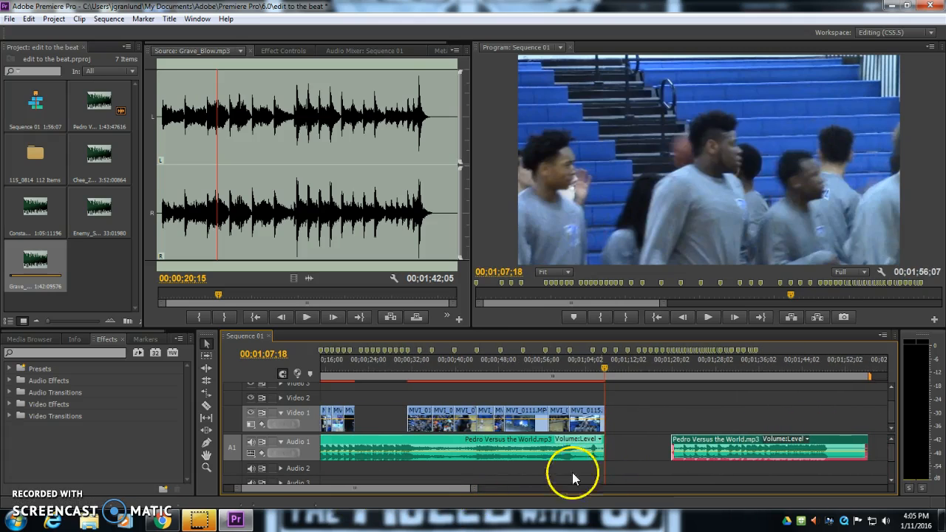
{"action": "left_click_drag", "start_coordinate": [684, 444], "coordinate": [874, 439]}
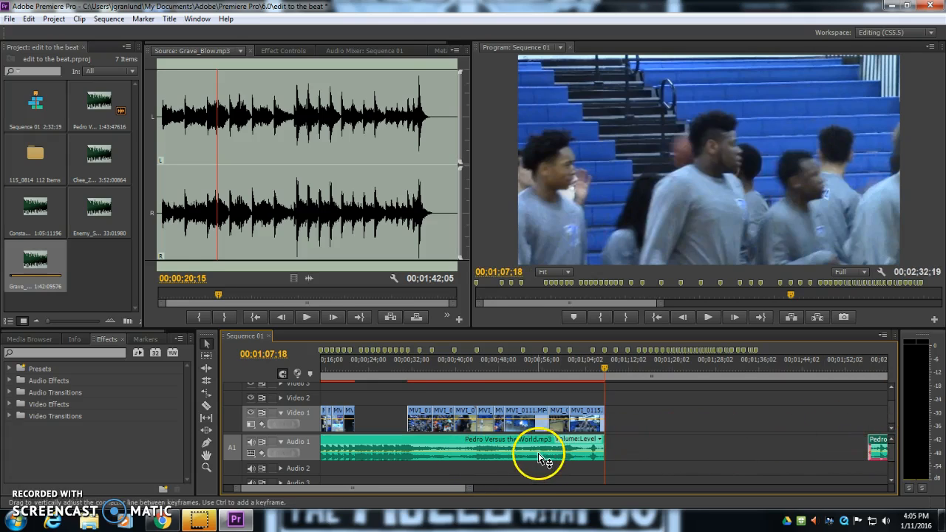
Set the out point of Grave_Blow.mp3 in the source monitor at about 00;01;32;29
{"action": "left_click_drag", "start_coordinate": [227, 127], "coordinate": [163, 150]}
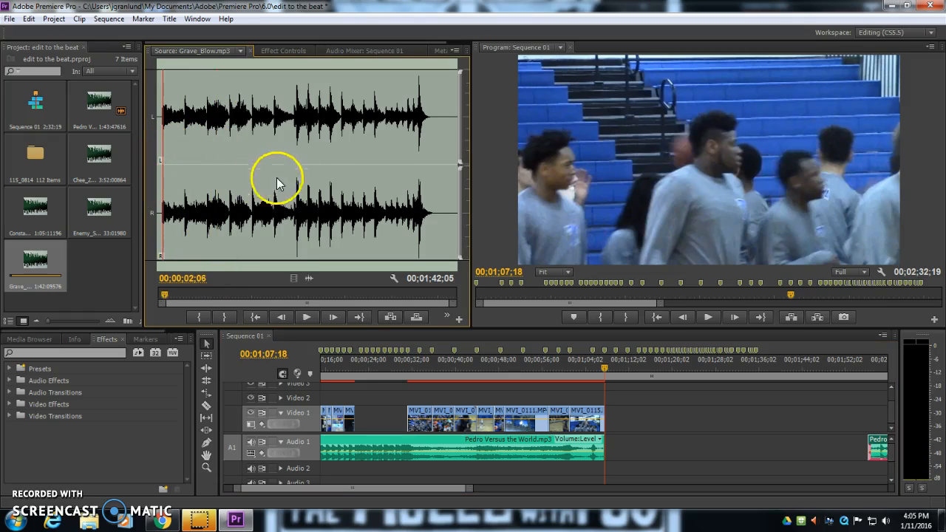
{"action": "left_click_drag", "start_coordinate": [248, 200], "coordinate": [580, 353]}
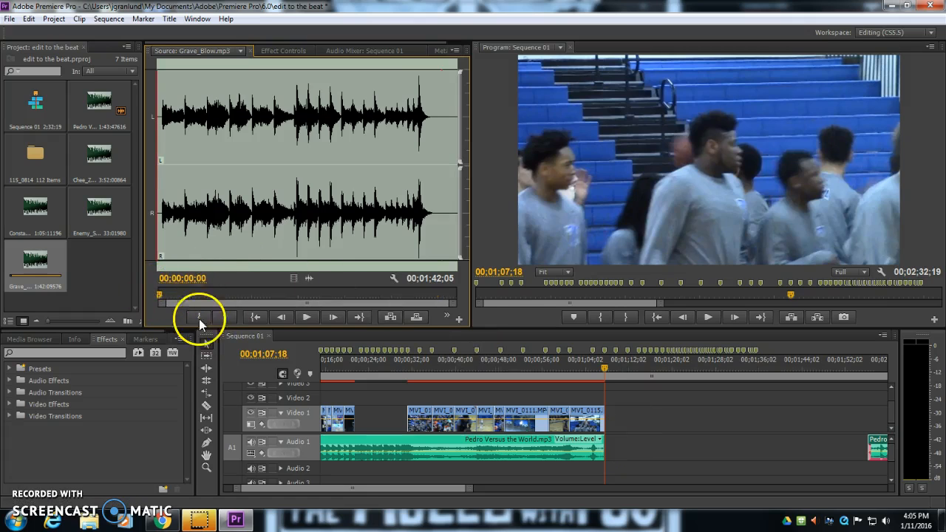
{"action": "left_click_drag", "start_coordinate": [300, 297], "coordinate": [453, 294]}
{"action": "left_click", "coordinate": [230, 314]}
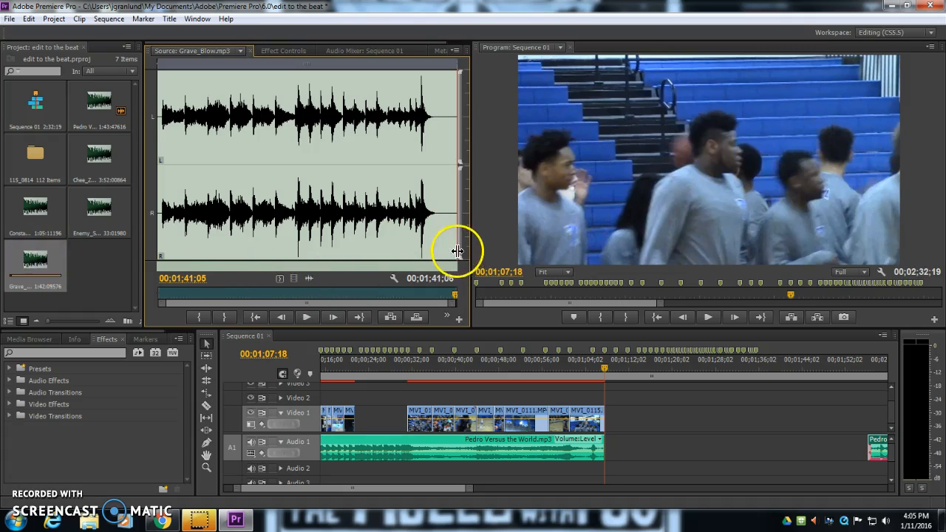
{"action": "left_click_drag", "start_coordinate": [455, 292], "coordinate": [433, 293]}
{"action": "left_click", "coordinate": [226, 317]}
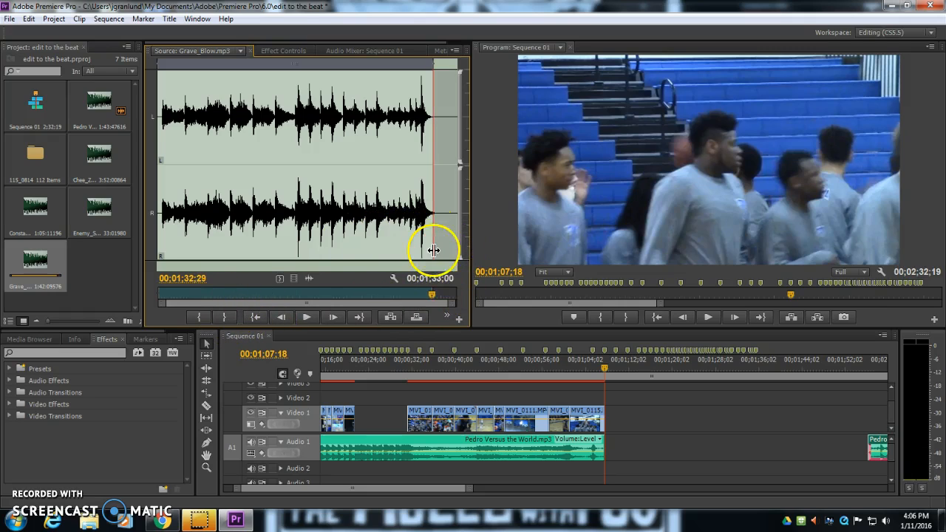
Place the trimmed Grave_Blow.mp3 on Audio 2 starting at the end of the video, and expand that track
{"action": "left_click_drag", "start_coordinate": [275, 199], "coordinate": [577, 363]}
{"action": "left_click_drag", "start_coordinate": [309, 278], "coordinate": [616, 481]}
{"action": "left_click", "coordinate": [271, 472]}
{"action": "scroll", "coordinate": [327, 448], "scroll_direction": "down", "scroll_amount": 1}
{"action": "scroll", "coordinate": [320, 451], "scroll_direction": "up", "scroll_amount": 1}
{"action": "scroll", "coordinate": [894, 459], "scroll_direction": "down", "scroll_amount": 1}
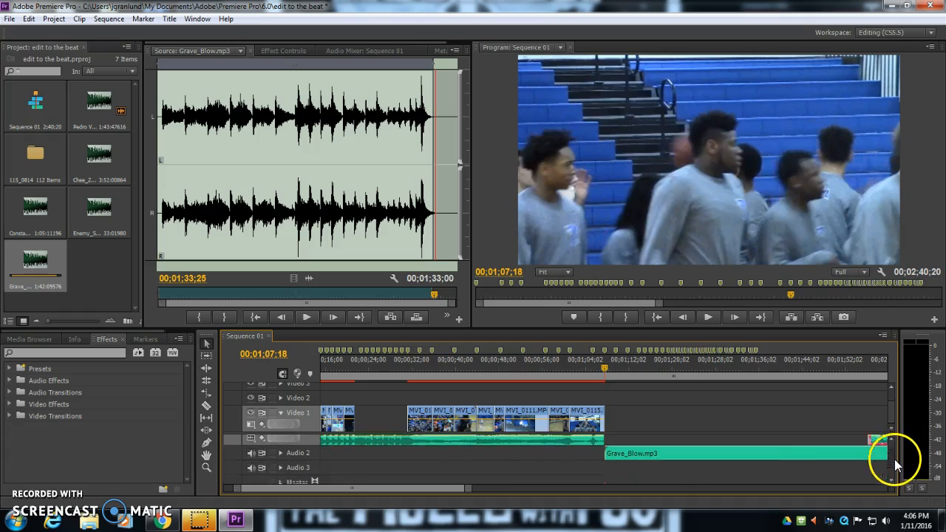
{"action": "left_click", "coordinate": [280, 451]}
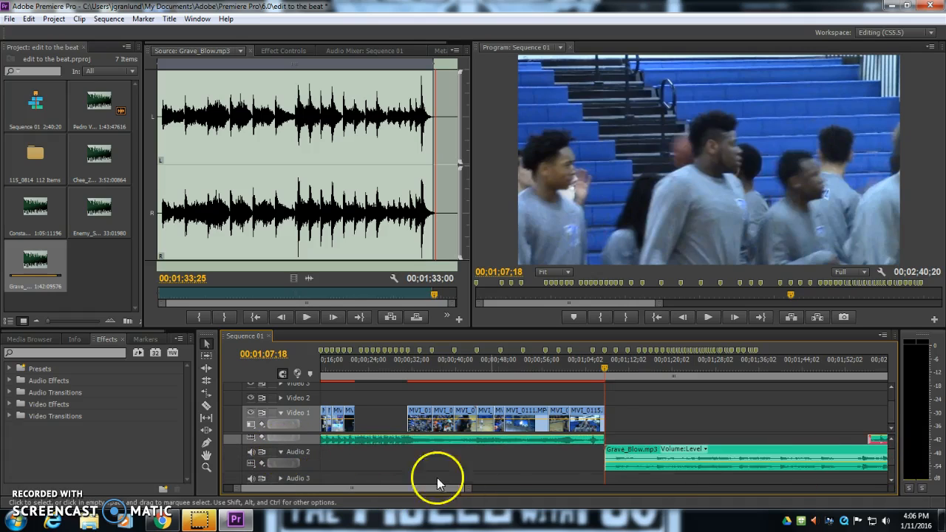
Move Grave_Blow.mp3 earlier so it starts at about 00;01;01;05, overlapping the end of the Pedro audio
{"action": "left_click_drag", "start_coordinate": [468, 494], "coordinate": [547, 488]}
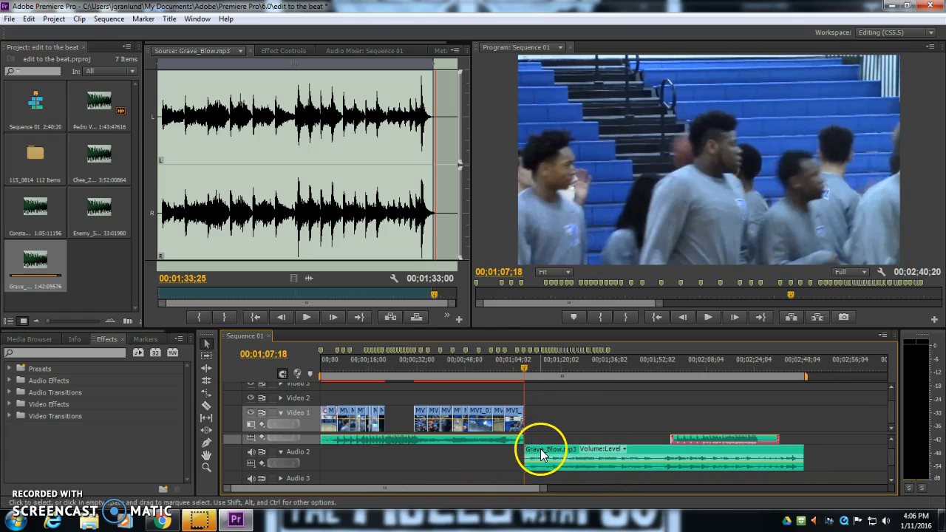
{"action": "left_click", "coordinate": [553, 490]}
{"action": "left_click_drag", "start_coordinate": [547, 490], "coordinate": [431, 488]}
{"action": "left_click_drag", "start_coordinate": [545, 489], "coordinate": [373, 487]}
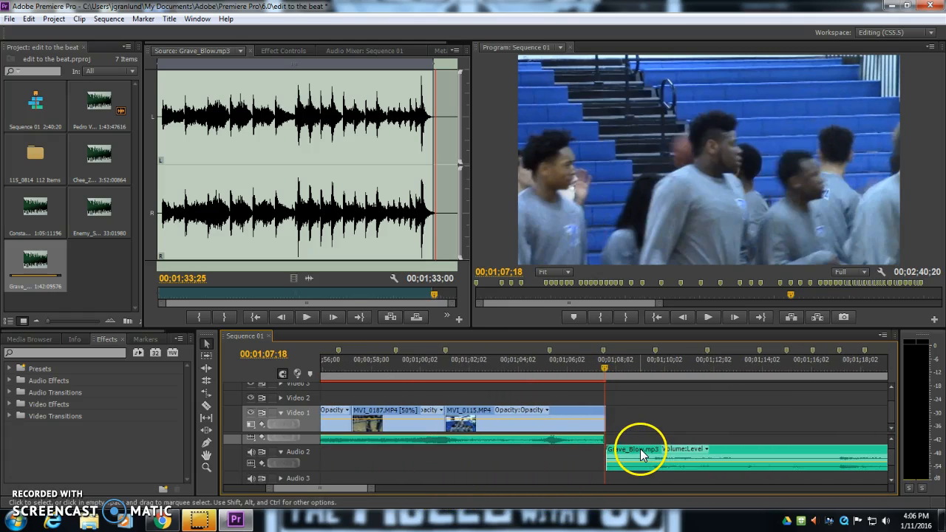
{"action": "left_click_drag", "start_coordinate": [640, 448], "coordinate": [500, 454]}
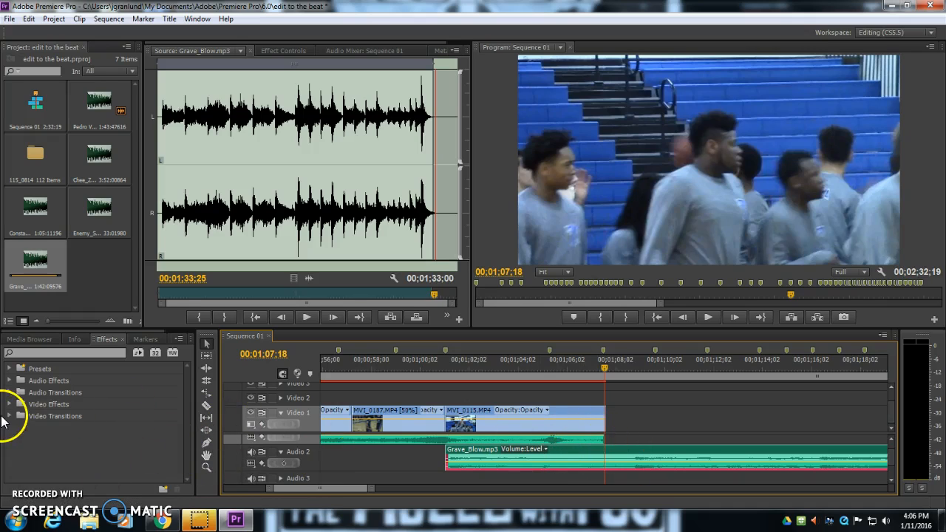
Apply a Constant Power crossfade audio transition to the start of Grave_Blow.mp3
{"action": "left_click", "coordinate": [105, 341]}
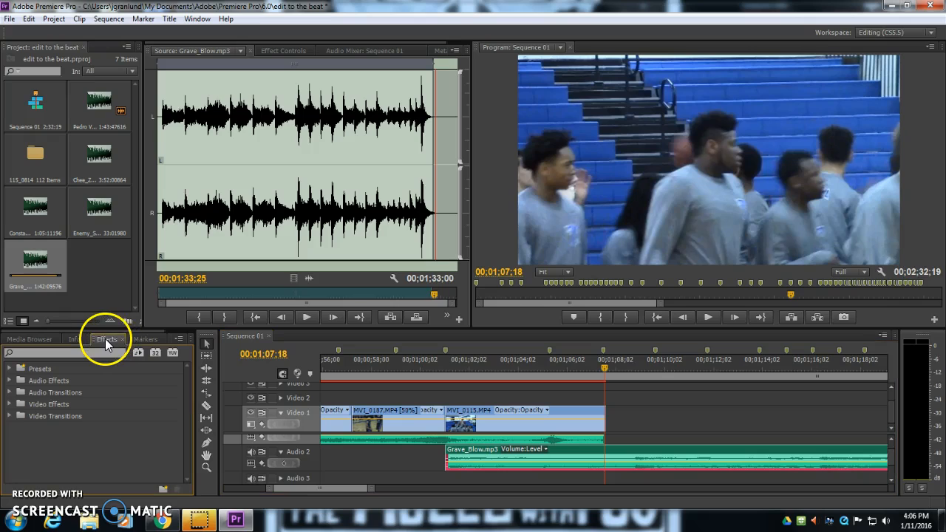
{"action": "left_click", "coordinate": [9, 392]}
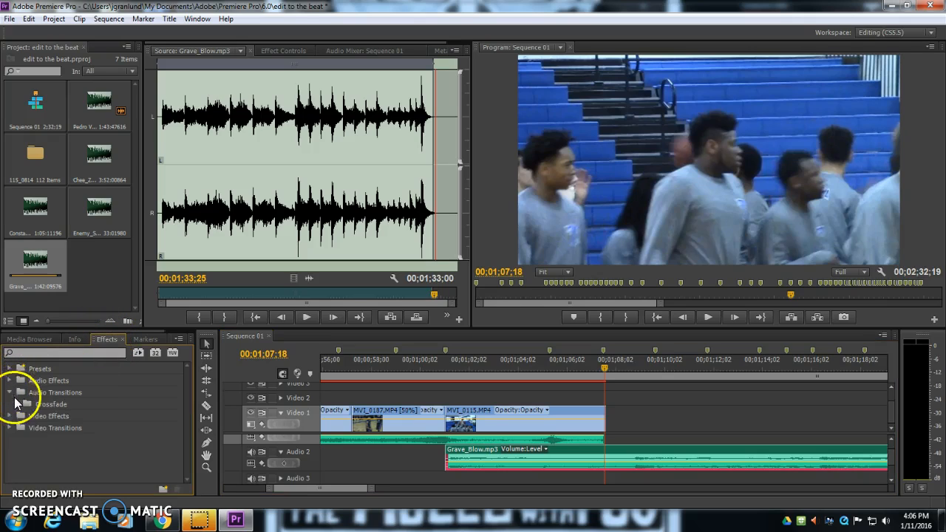
{"action": "left_click", "coordinate": [16, 405]}
{"action": "left_click_drag", "start_coordinate": [35, 433], "coordinate": [453, 454]}
Apply a crossfade to the end of the Pedro Versus the World audio and stretch it across the overlap
{"action": "left_click_drag", "start_coordinate": [25, 416], "coordinate": [618, 432]}
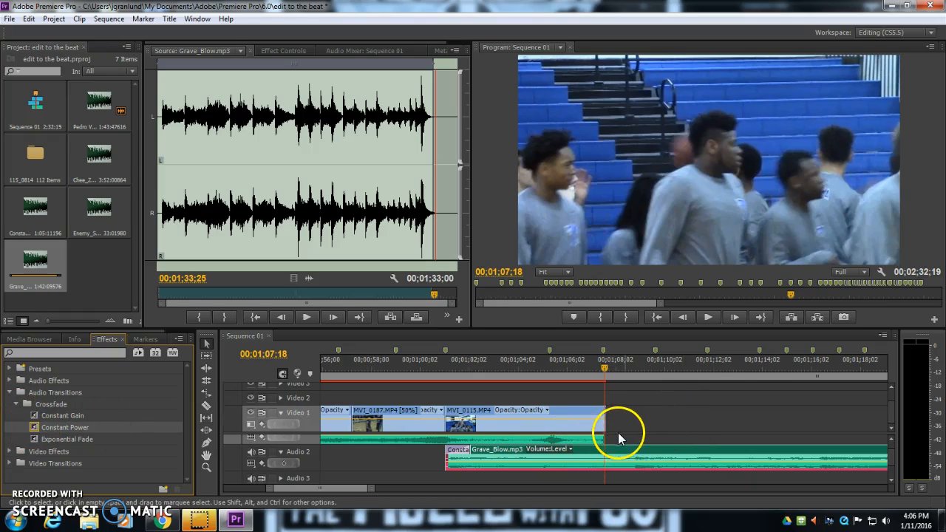
{"action": "left_click_drag", "start_coordinate": [644, 331], "coordinate": [631, 249]}
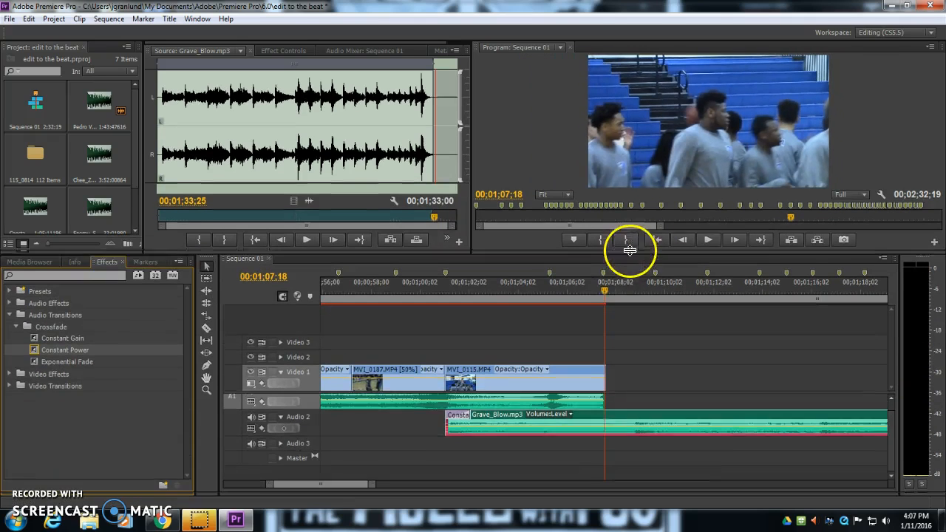
{"action": "left_click_drag", "start_coordinate": [226, 391], "coordinate": [236, 327]}
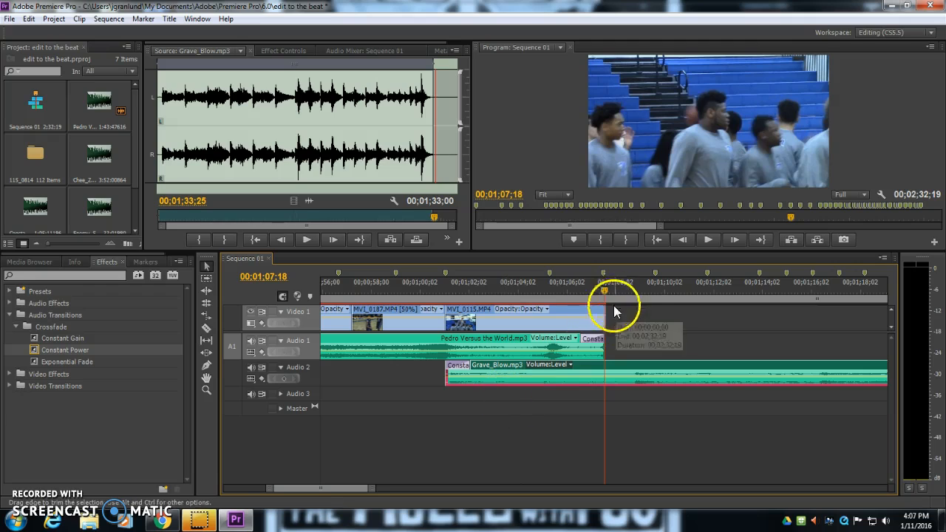
{"action": "left_click", "coordinate": [588, 338]}
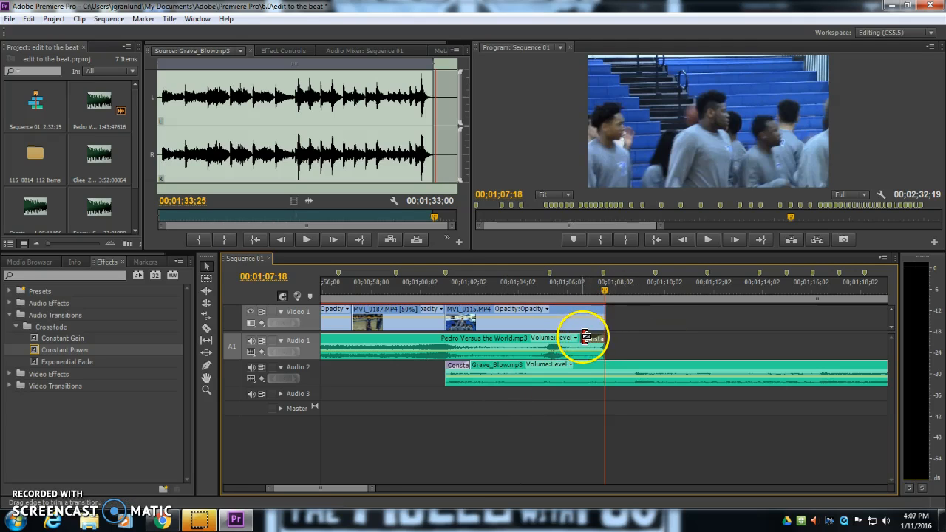
{"action": "left_click_drag", "start_coordinate": [584, 338], "coordinate": [604, 360]}
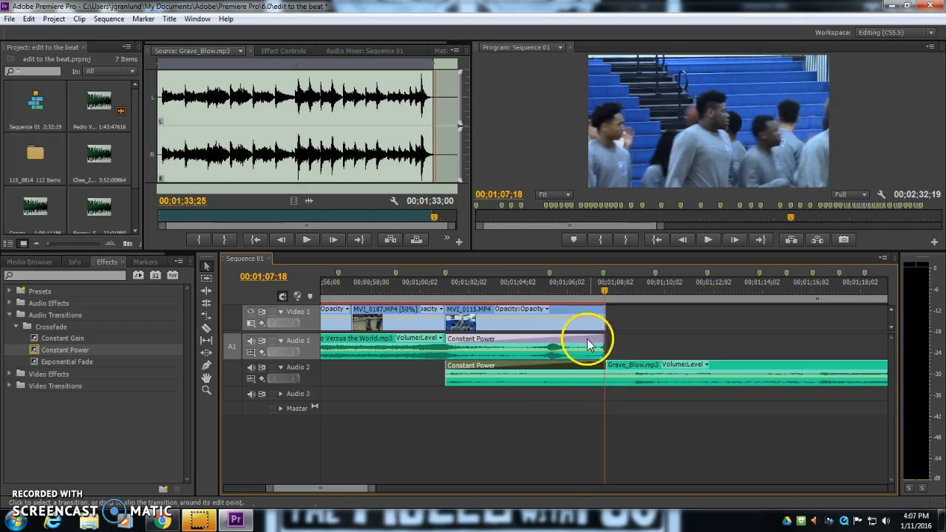
Play back the sequence from the start of the crossfade to review the song change
{"action": "left_click", "coordinate": [447, 291]}
{"action": "key", "text": "Left"}
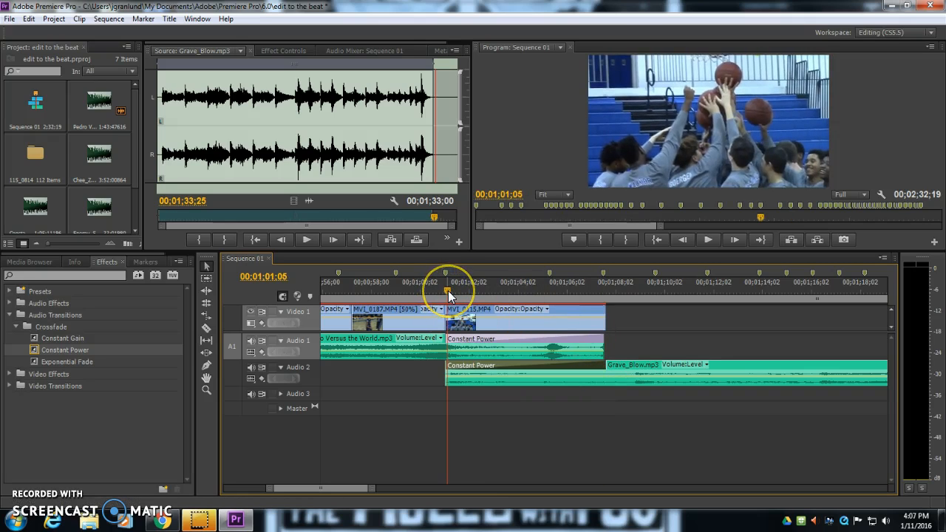
{"action": "key", "text": "space"}
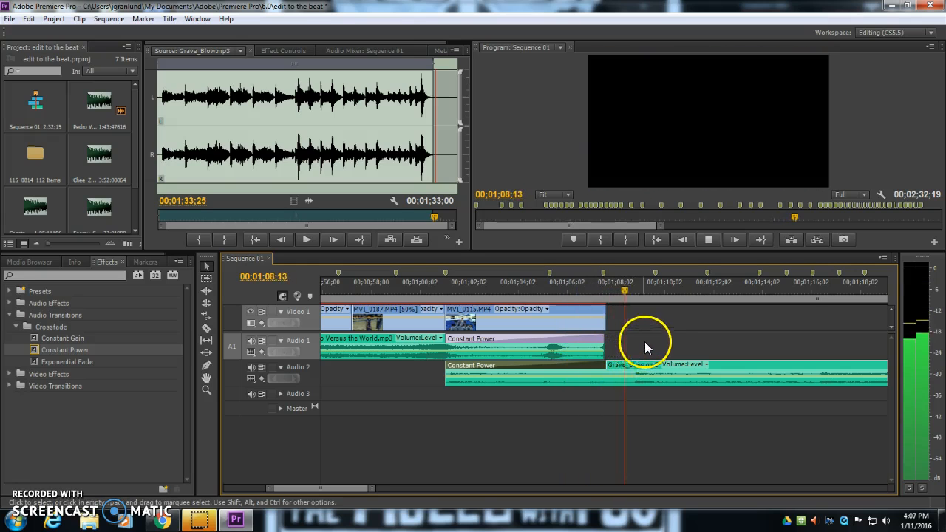
{"action": "key", "text": "space"}
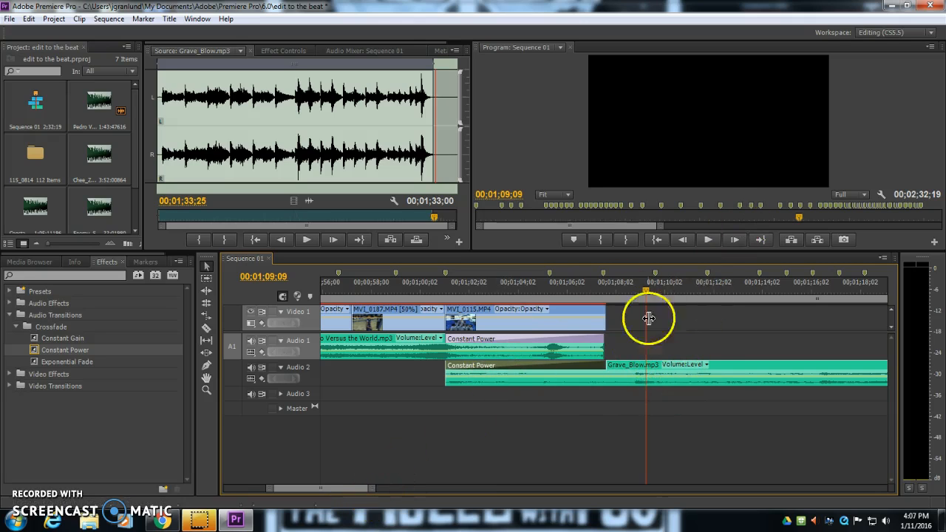
Trim Grave_Blow.mp3 to end at about 00;01;54;10 and slide the remaining Pedro audio back to overlap it
{"action": "left_click_drag", "start_coordinate": [369, 492], "coordinate": [433, 486]}
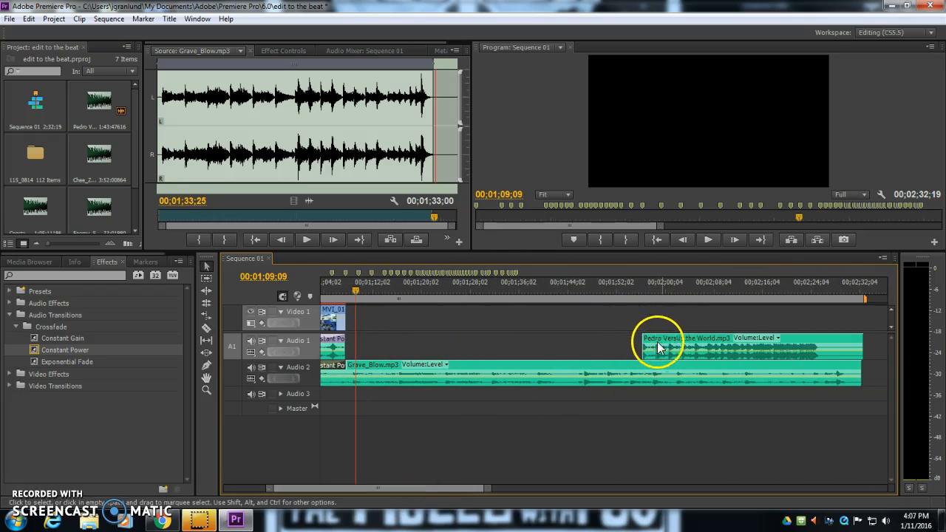
{"action": "left_click_drag", "start_coordinate": [354, 294], "coordinate": [634, 289]}
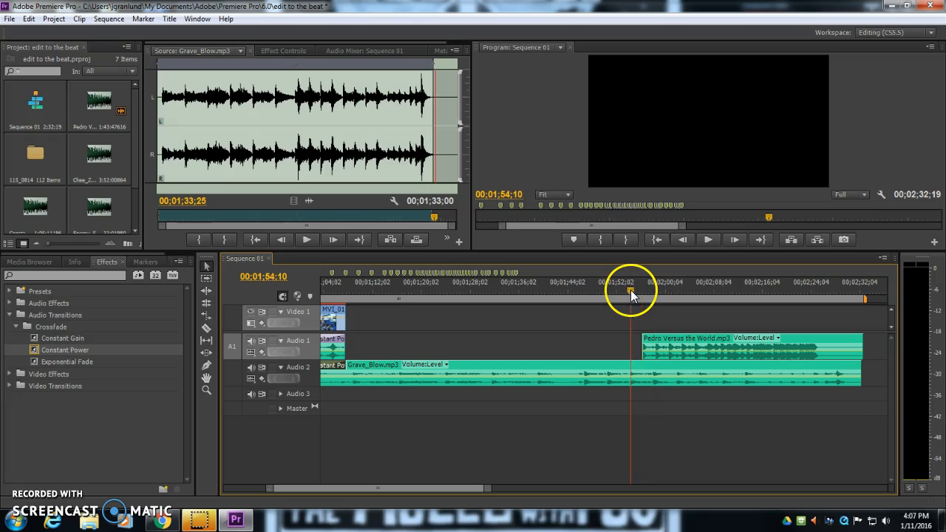
{"action": "left_click_drag", "start_coordinate": [857, 372], "coordinate": [629, 389]}
{"action": "left_click_drag", "start_coordinate": [655, 342], "coordinate": [620, 339]}
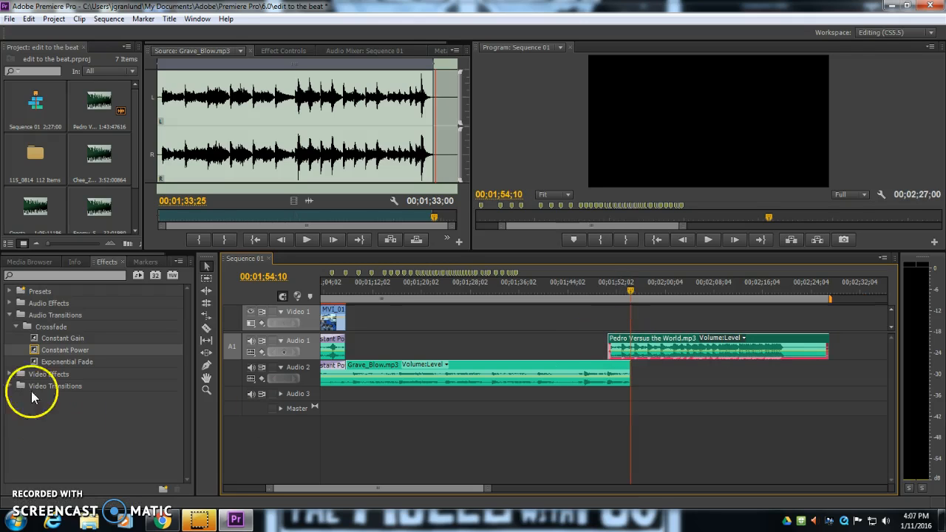
Apply Constant Power crossfades to the end of Grave_Blow.mp3 and the start of the Pedro audio, stretching both across the overlap
{"action": "mouse_move", "coordinate": [30, 349]}
{"action": "left_mouse_down"}
{"action": "mouse_move", "coordinate": [559, 374]}
{"action": "mouse_move", "coordinate": [628, 365]}
{"action": "left_mouse_up"}
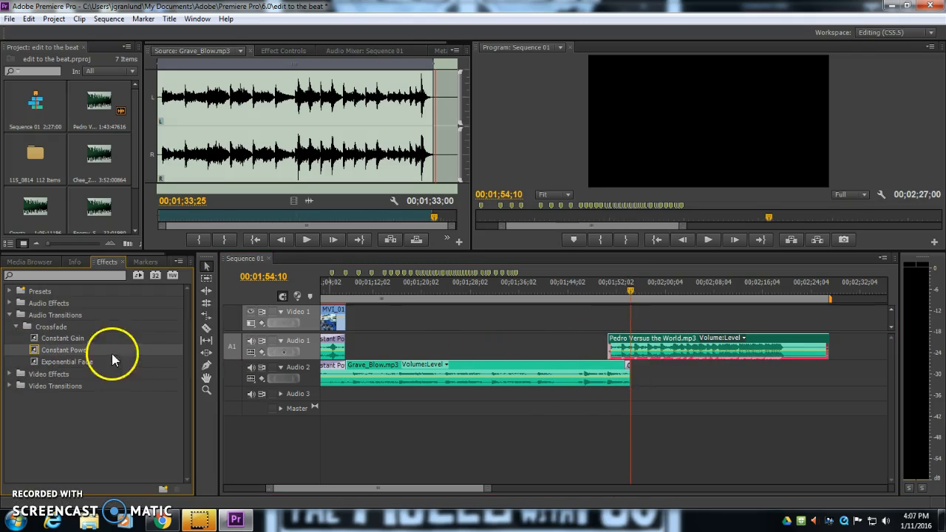
{"action": "left_click_drag", "start_coordinate": [34, 348], "coordinate": [526, 330]}
{"action": "mouse_move", "coordinate": [614, 353]}
{"action": "left_mouse_down"}
{"action": "mouse_move", "coordinate": [618, 305]}
{"action": "mouse_move", "coordinate": [613, 338]}
{"action": "left_mouse_up"}
{"action": "left_click_drag", "start_coordinate": [256, 488], "coordinate": [351, 489]}
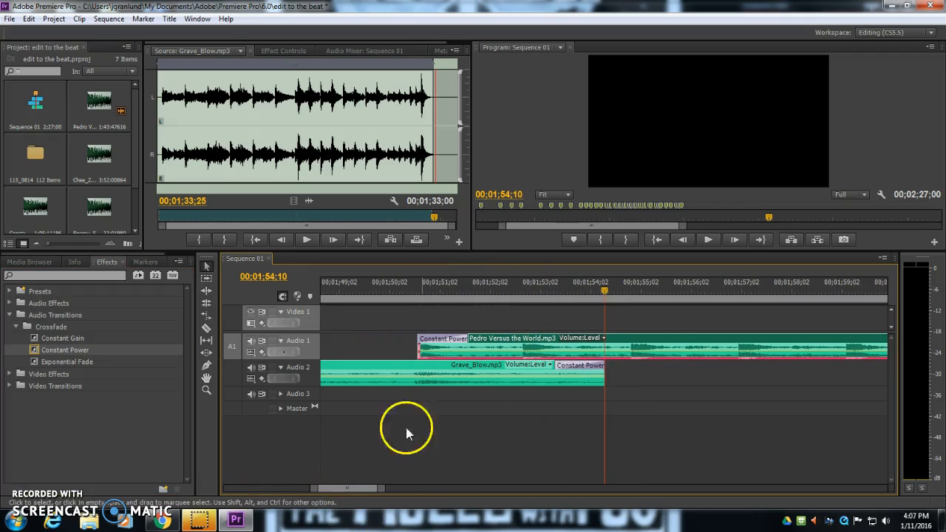
{"action": "left_click", "coordinate": [585, 370]}
{"action": "left_click_drag", "start_coordinate": [502, 372], "coordinate": [420, 370]}
{"action": "left_click_drag", "start_coordinate": [467, 340], "coordinate": [602, 340]}
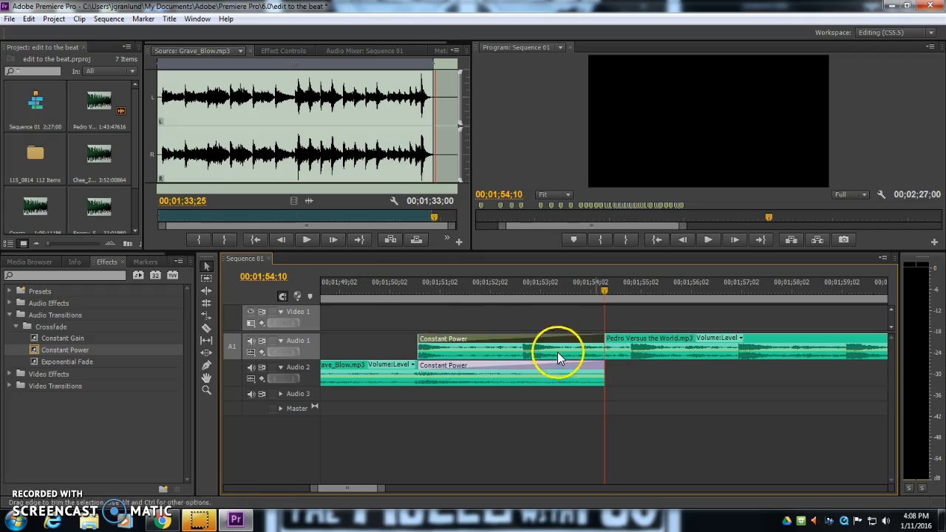
Play back the second crossfade between Grave_Blow.mp3 and the Pedro audio
{"action": "key", "text": "space"}
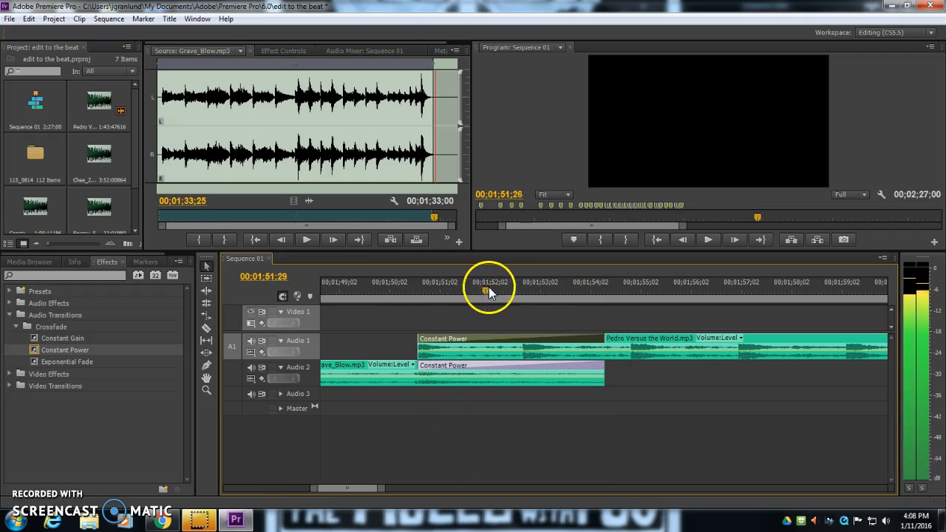
{"action": "left_click_drag", "start_coordinate": [539, 294], "coordinate": [592, 293]}
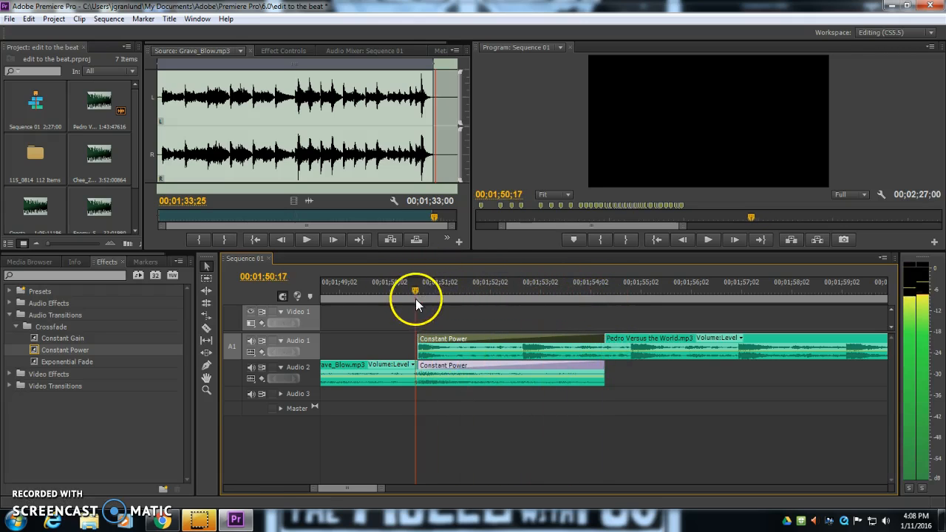
{"action": "left_click_drag", "start_coordinate": [416, 299], "coordinate": [413, 296]}
{"action": "left_click_drag", "start_coordinate": [314, 491], "coordinate": [348, 489]}
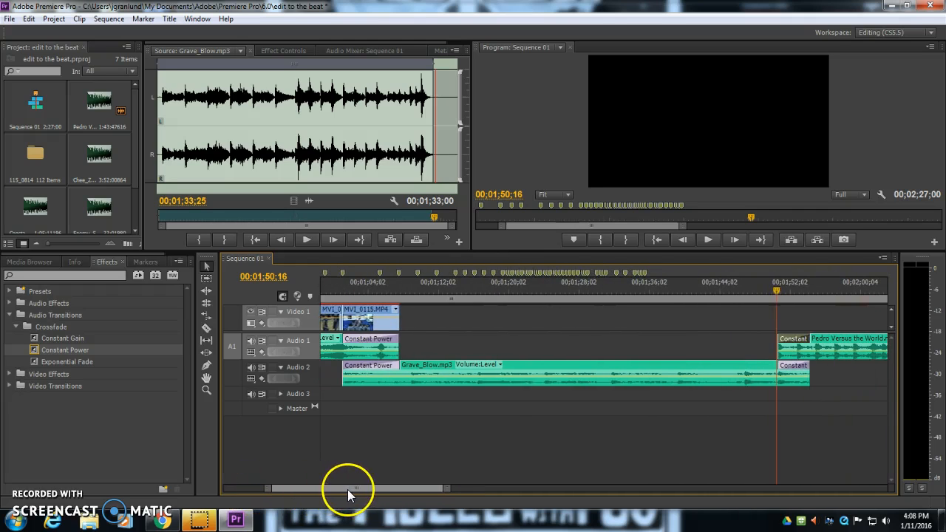
Select Grave_Blow.mp3 and scrub through the sequence to review its audio
{"action": "left_click", "coordinate": [551, 365]}
{"action": "left_click", "coordinate": [422, 288]}
{"action": "left_click_drag", "start_coordinate": [421, 287], "coordinate": [495, 285]}
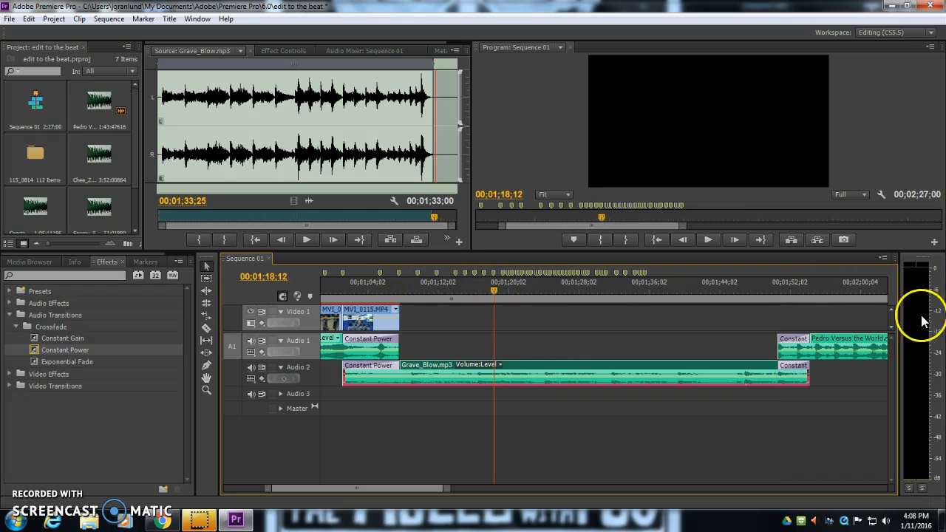
{"action": "mouse_move", "coordinate": [827, 288]}
{"action": "left_mouse_down"}
{"action": "mouse_move", "coordinate": [845, 289]}
{"action": "mouse_move", "coordinate": [828, 288]}
{"action": "left_mouse_up"}
{"action": "left_click", "coordinate": [918, 269]}
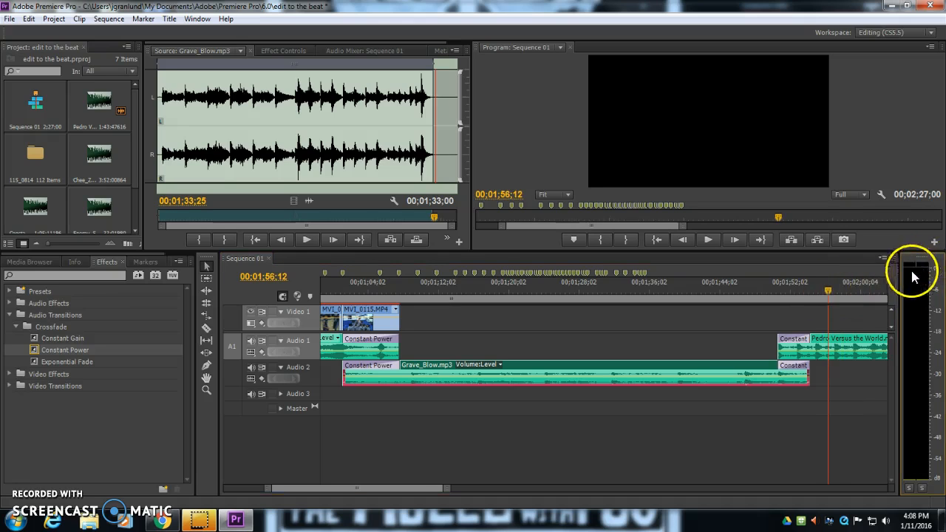
{"action": "left_click", "coordinate": [414, 288]}
{"action": "left_click_drag", "start_coordinate": [415, 289], "coordinate": [422, 290]}
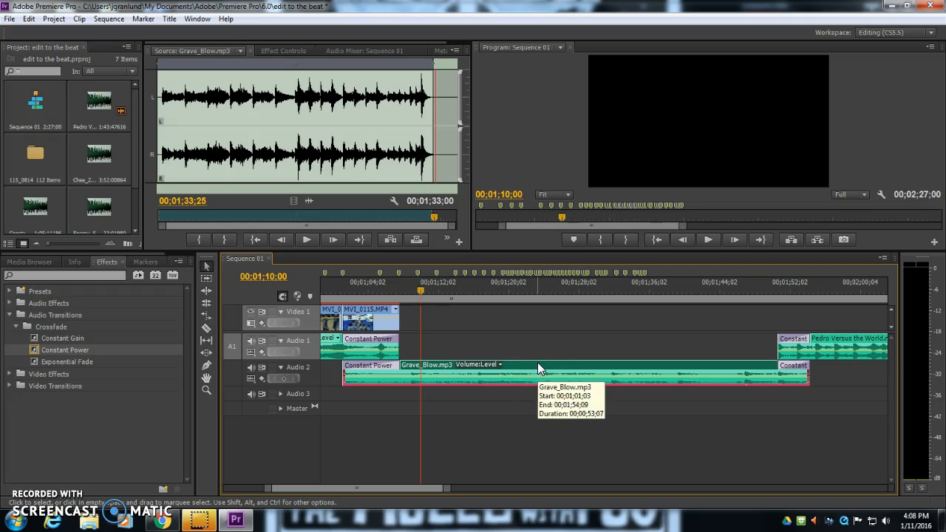
Raise the Volume Level of Grave_Blow.mp3 to 6.0 dB in Effect Controls
{"action": "left_click", "coordinate": [530, 344]}
{"action": "left_click", "coordinate": [332, 64]}
{"action": "left_click", "coordinate": [349, 52]}
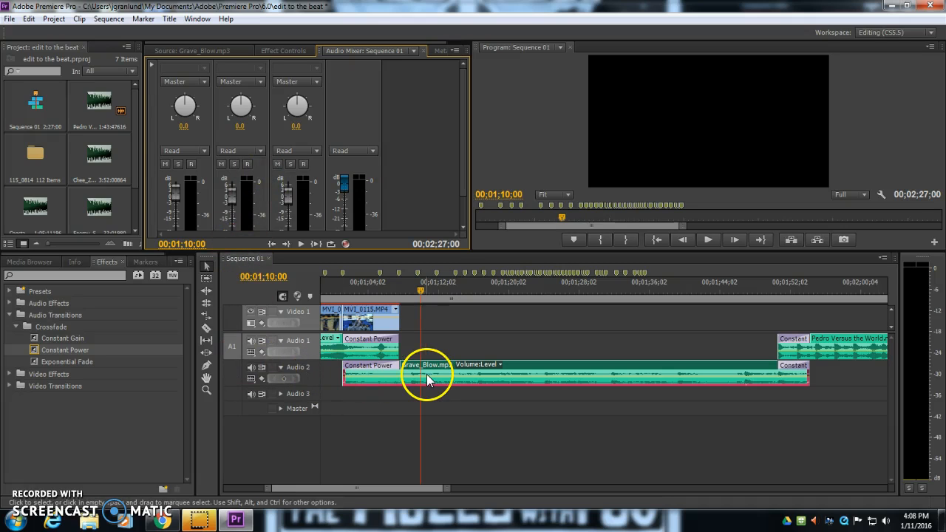
{"action": "left_click", "coordinate": [287, 50]}
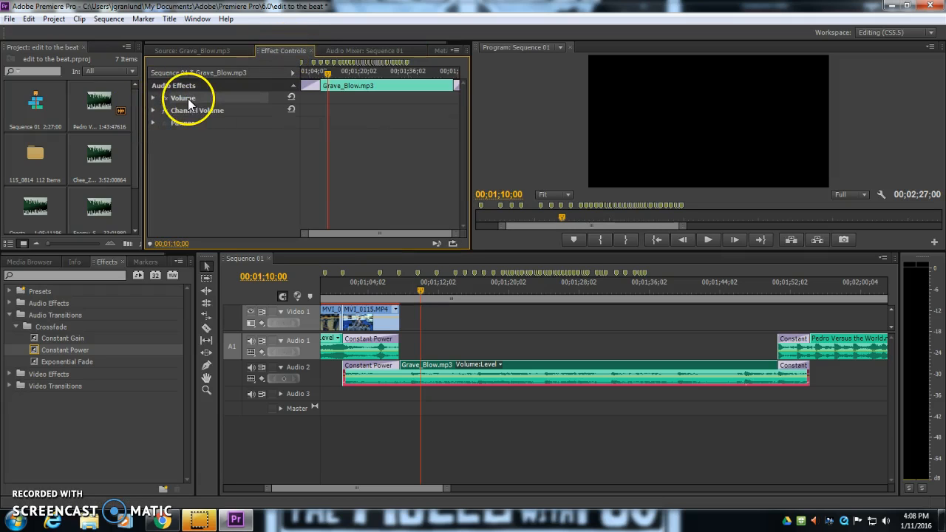
{"action": "left_click", "coordinate": [153, 98]}
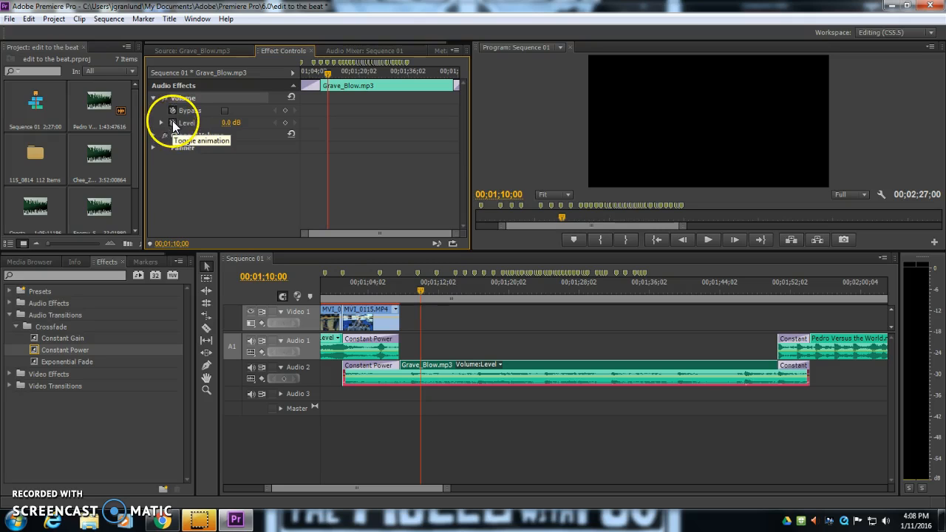
{"action": "left_click", "coordinate": [161, 123]}
{"action": "left_click_drag", "start_coordinate": [256, 146], "coordinate": [284, 147]}
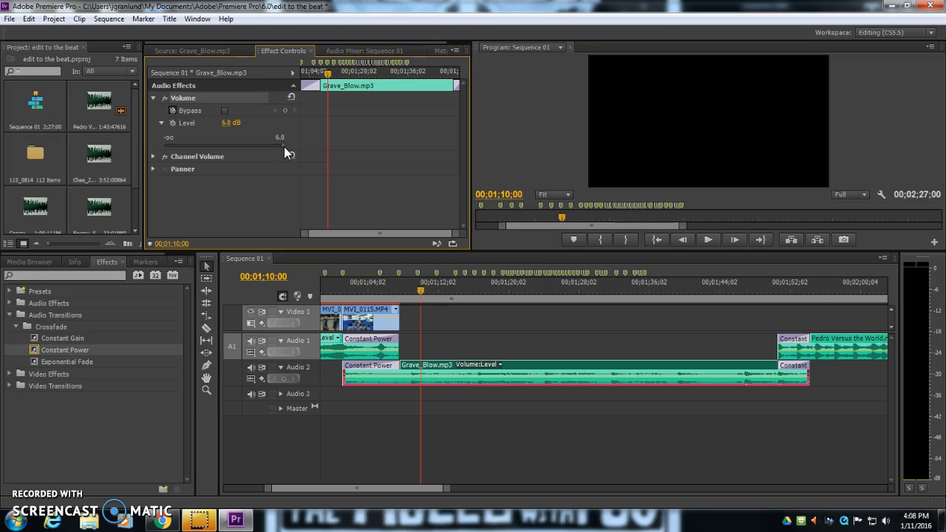
Normalize the audio gain of Grave_Blow.mp3 to a maximum peak of 0 dB
{"action": "left_click_drag", "start_coordinate": [424, 291], "coordinate": [574, 294]}
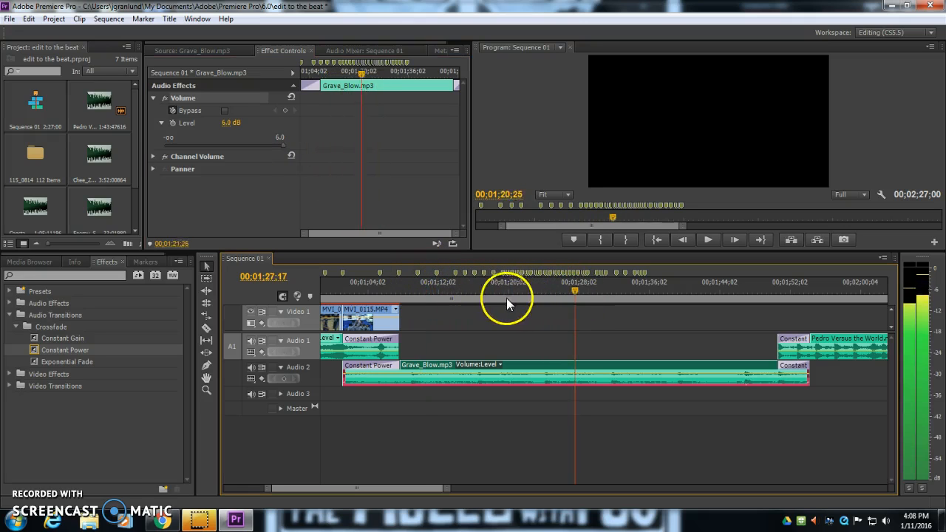
{"action": "left_click", "coordinate": [408, 295]}
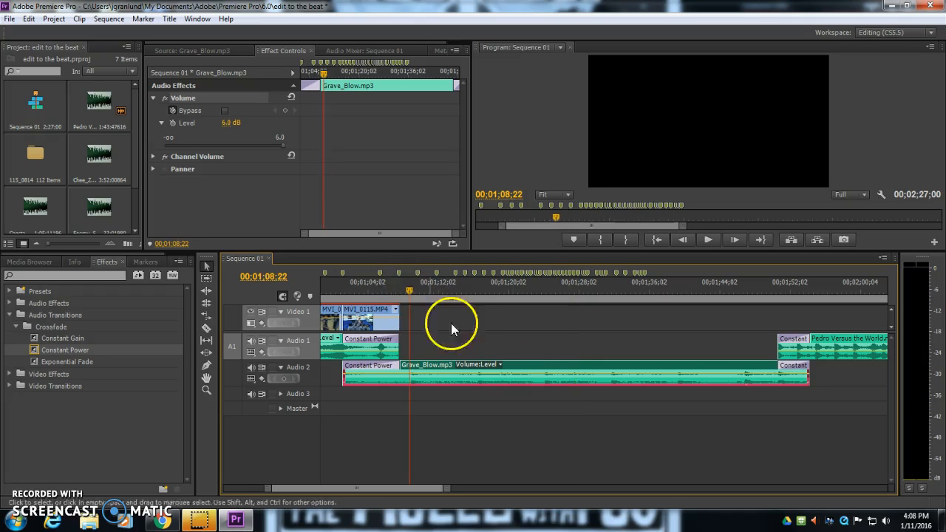
{"action": "right_click", "coordinate": [544, 373]}
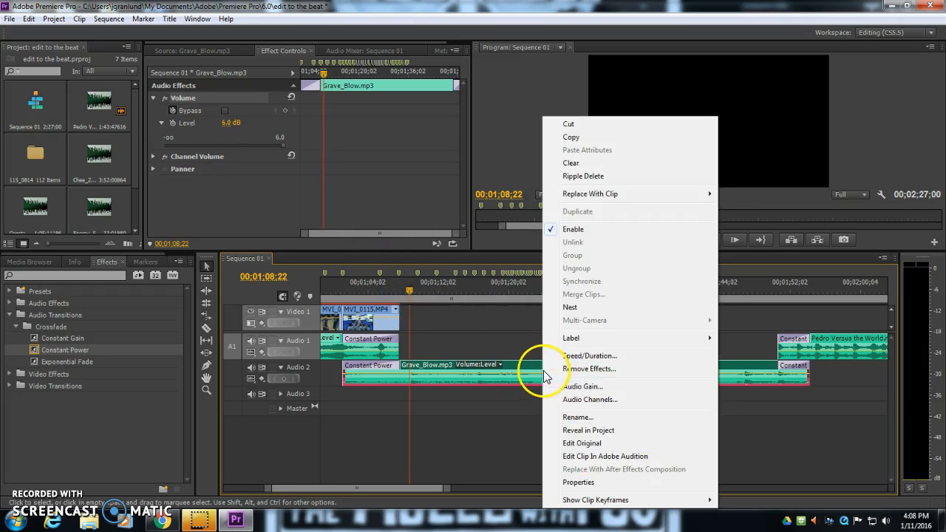
{"action": "left_click", "coordinate": [592, 389]}
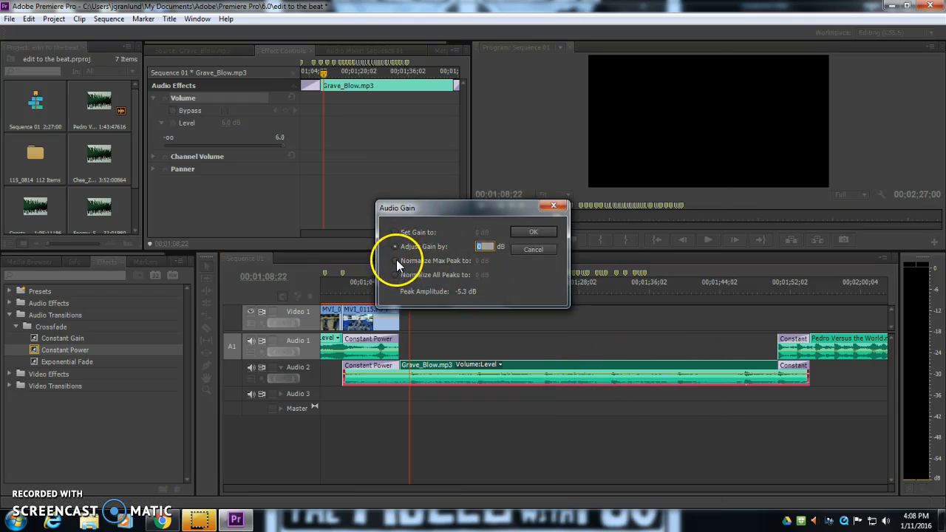
{"action": "left_click", "coordinate": [394, 260]}
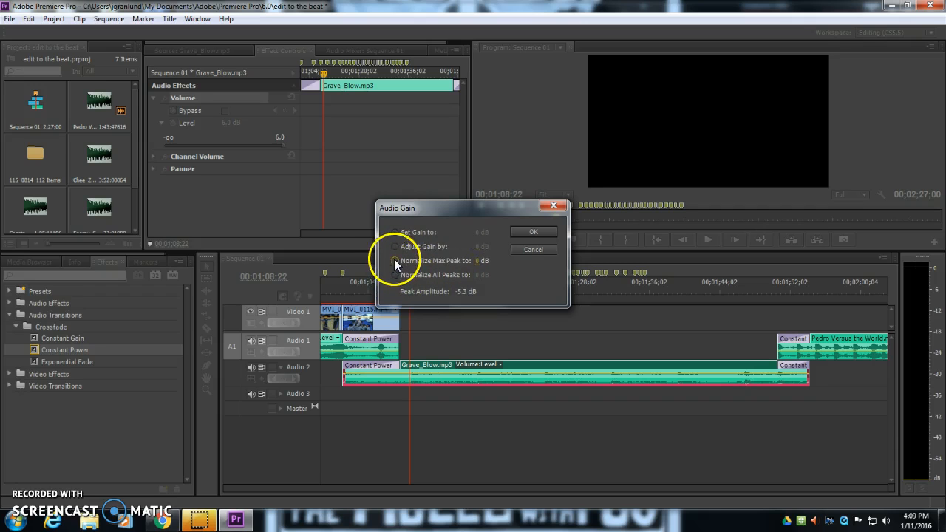
{"action": "left_click", "coordinate": [536, 235]}
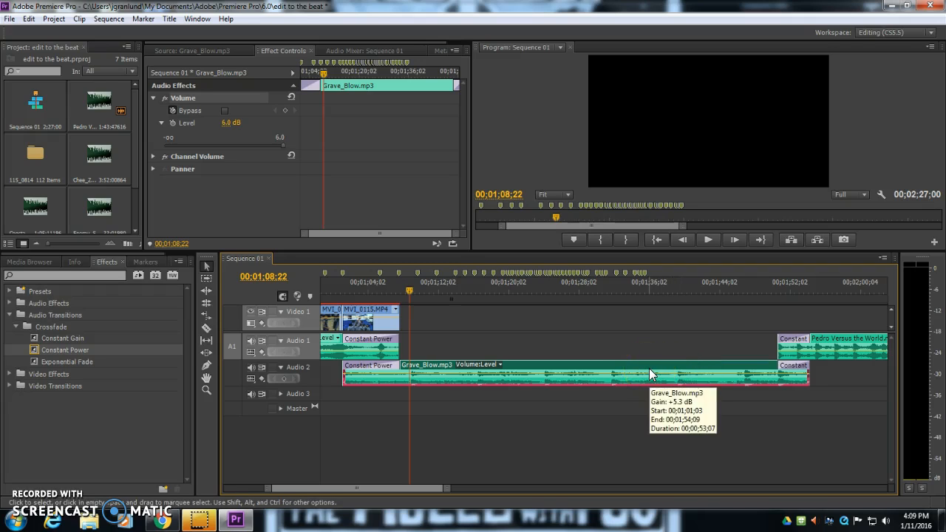
{"action": "left_click", "coordinate": [360, 48]}
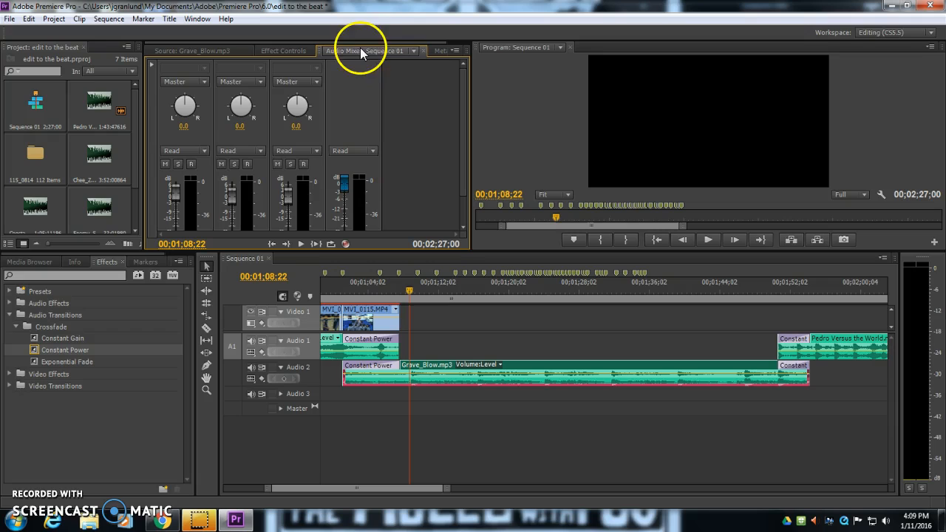
{"action": "left_click", "coordinate": [279, 49]}
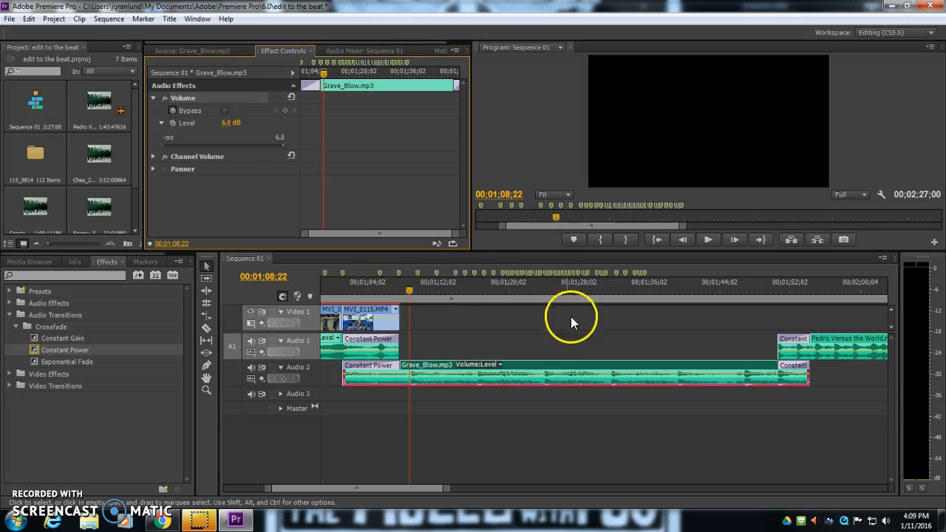
{"action": "right_click", "coordinate": [571, 374]}
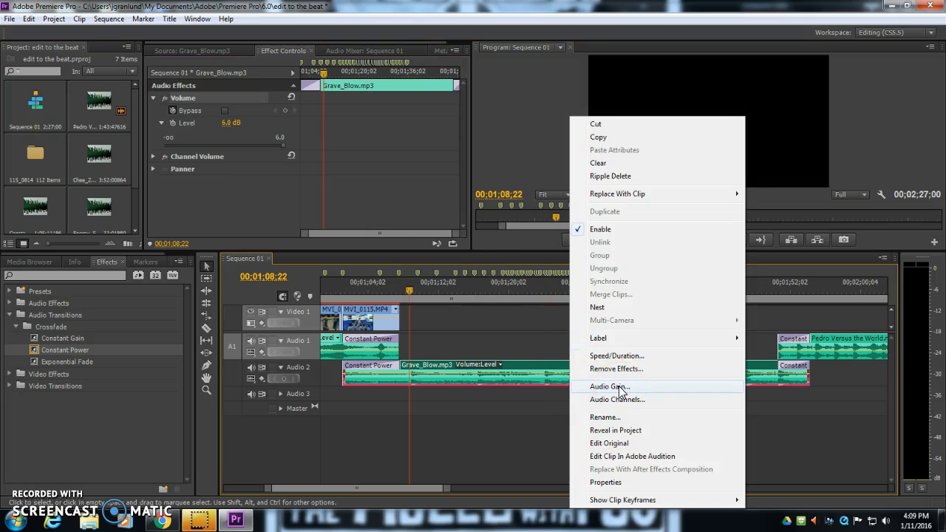
{"action": "left_click", "coordinate": [466, 422]}
Set the Volume Level of Grave_Blow.mp3 to 0 dB in Effect Controls
{"action": "left_click_drag", "start_coordinate": [357, 285], "coordinate": [344, 285]}
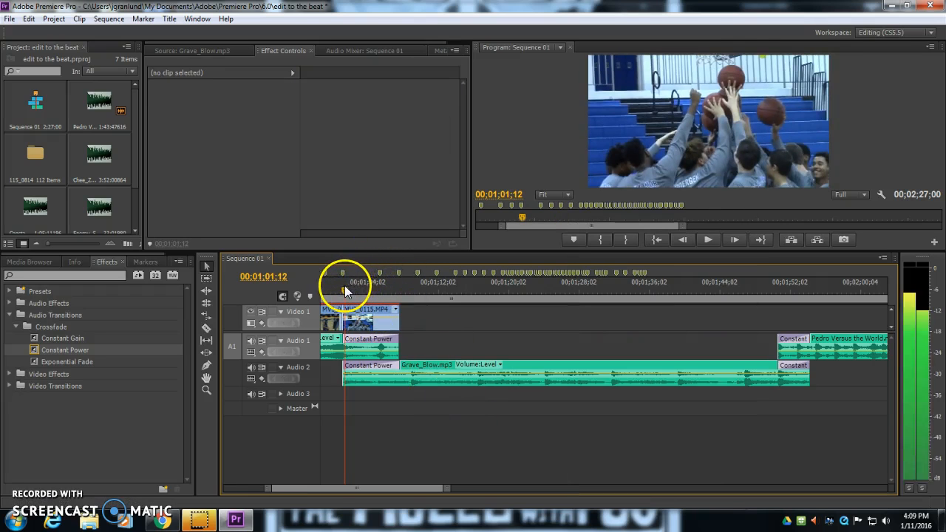
{"action": "left_click", "coordinate": [441, 370]}
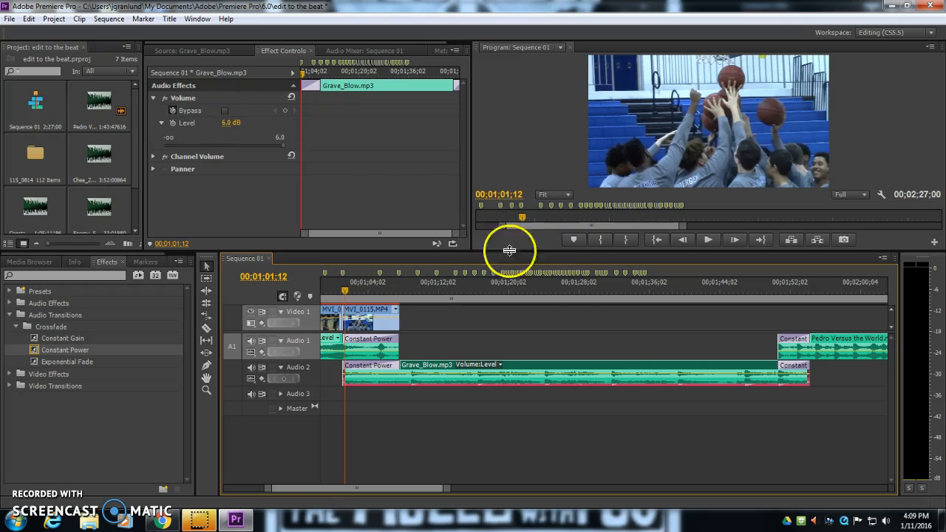
{"action": "left_click", "coordinate": [286, 146]}
{"action": "left_click", "coordinate": [229, 121]}
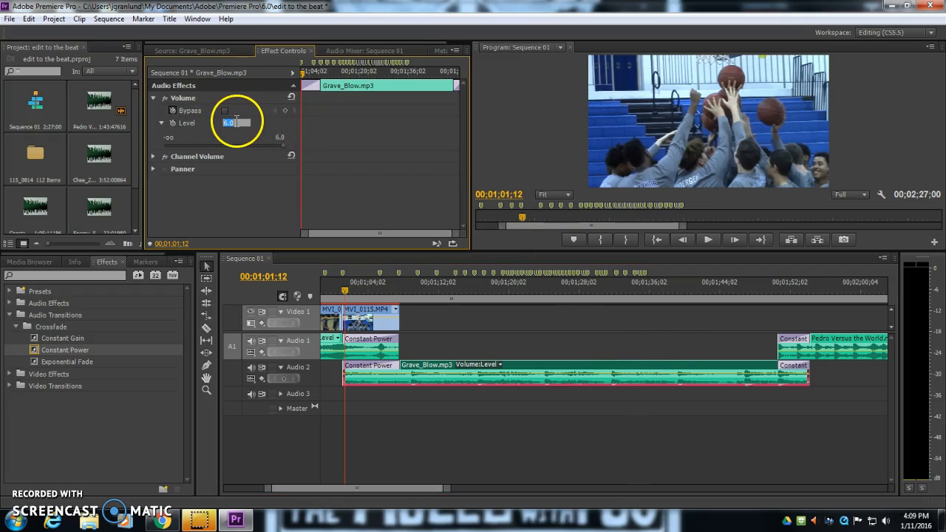
{"action": "type", "text": "0"}
{"action": "key", "text": "Return"}
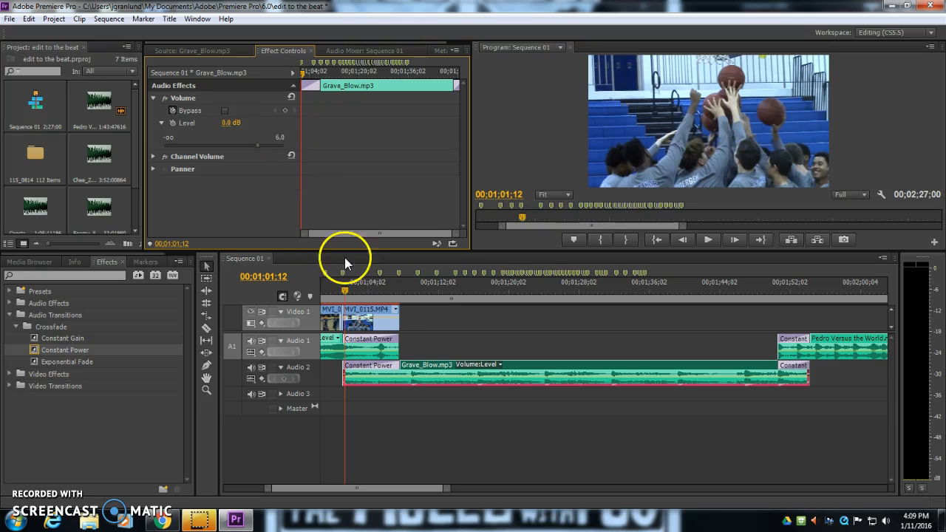
{"action": "left_click_drag", "start_coordinate": [345, 289], "coordinate": [342, 291]}
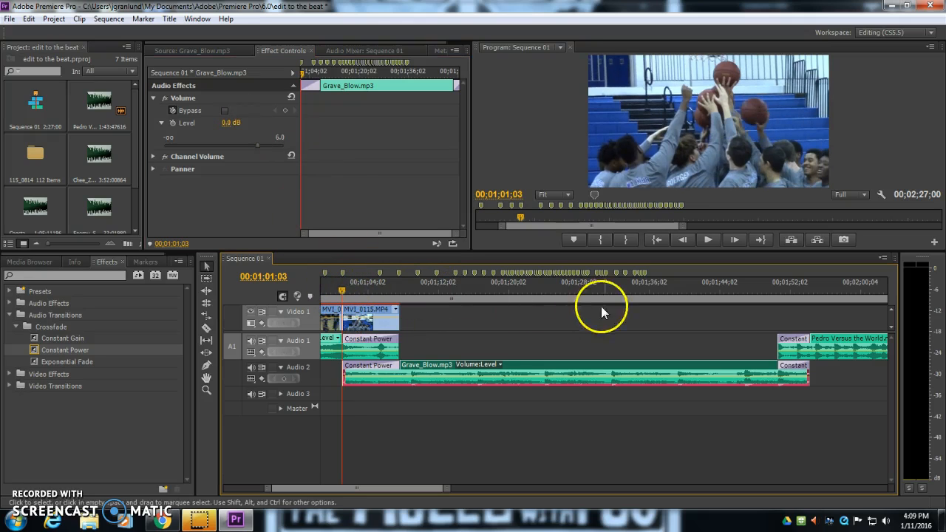